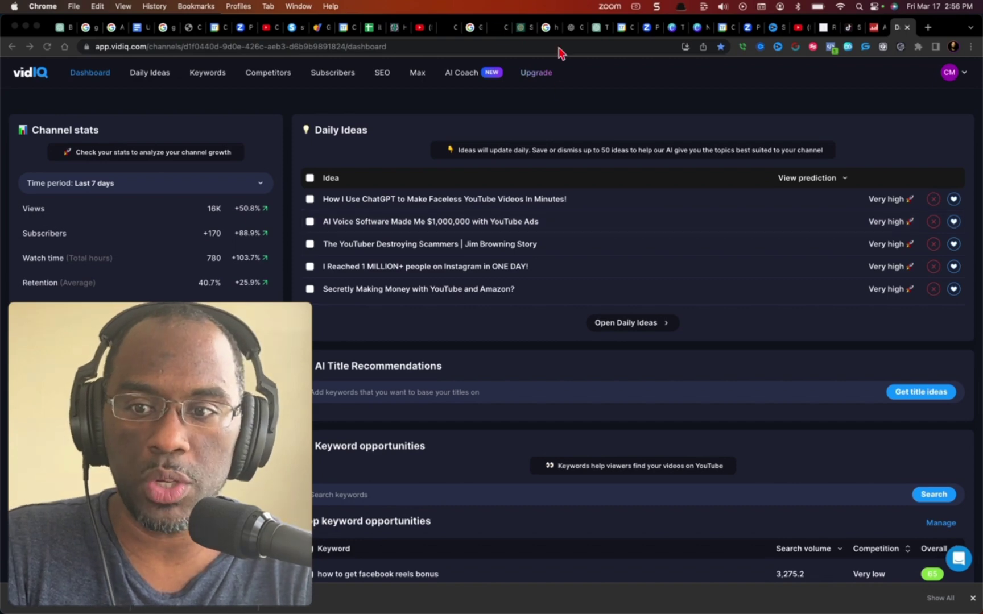
# Open vidIQ's Keywords research page and clear the downloads bar from view.
pyautogui.click(204, 75)
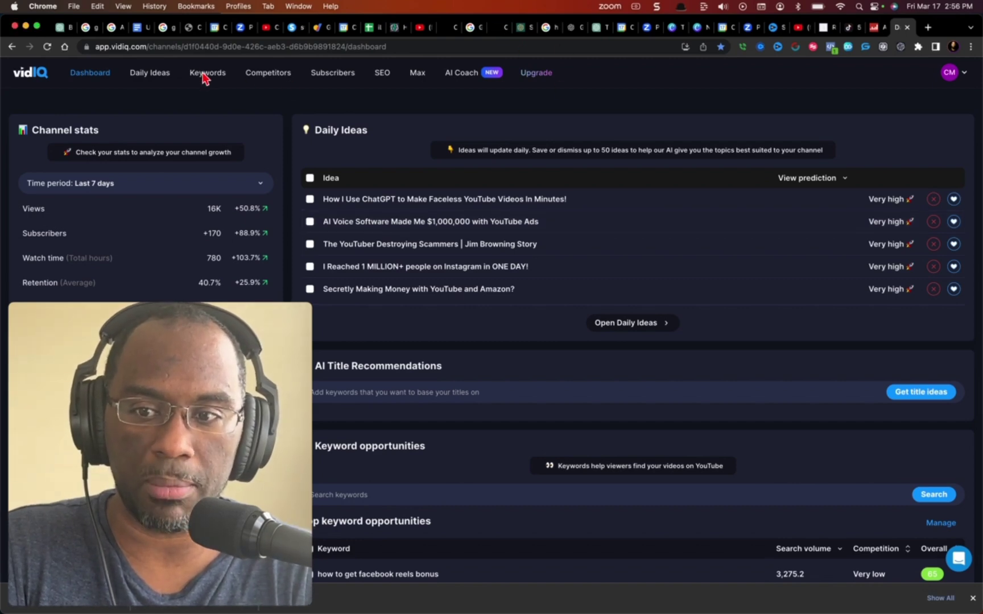
pyautogui.click(205, 75)
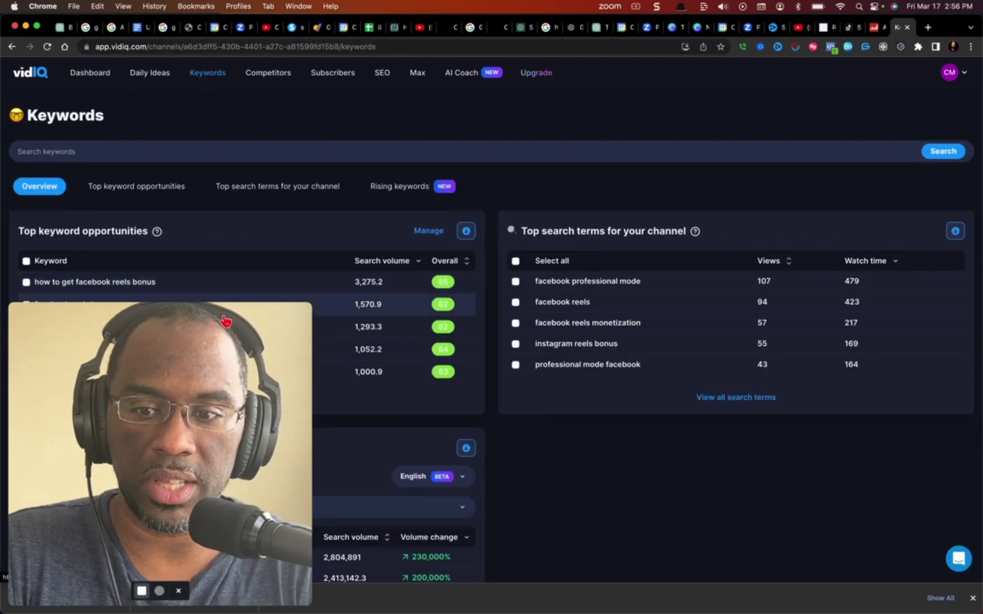
pyautogui.moveTo(191, 373); pyautogui.dragTo(808, 317)
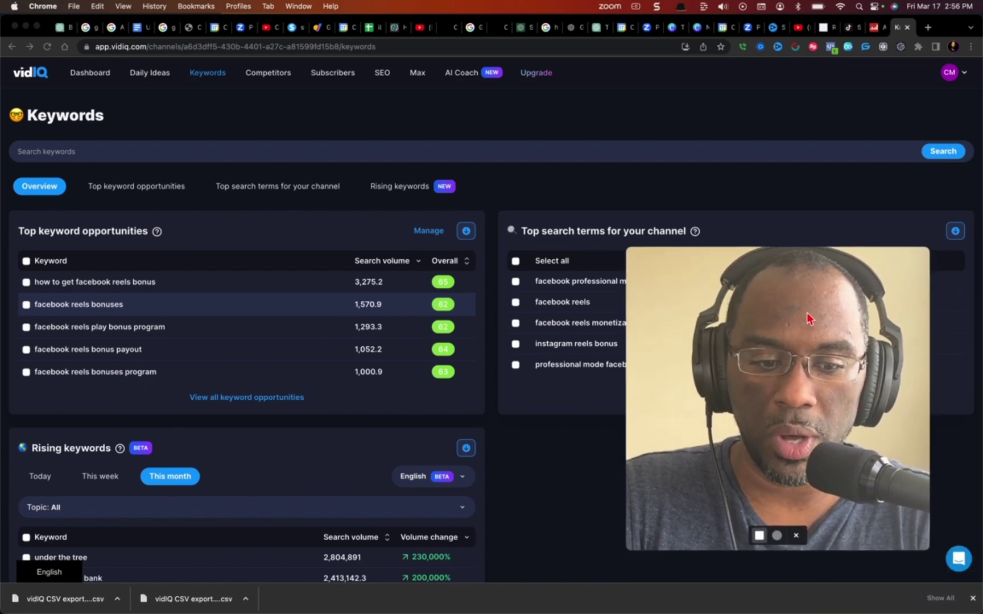
pyautogui.click(972, 601)
pyautogui.moveTo(881, 467); pyautogui.dragTo(927, 522)
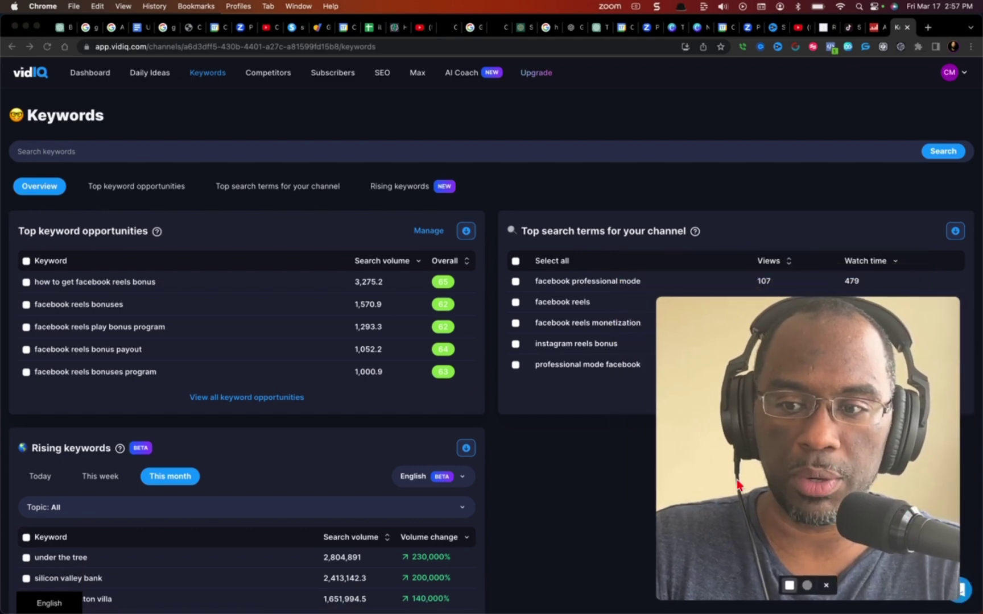
# Search keywords for the channel's own name, correcting its spelling first.
pyautogui.click(49, 152)
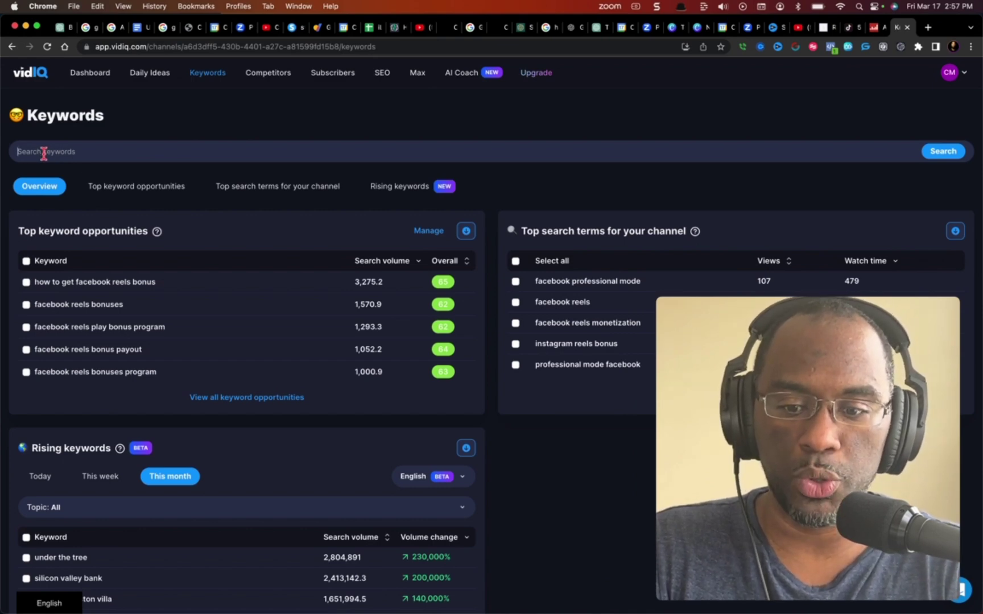
pyautogui.write('cour')
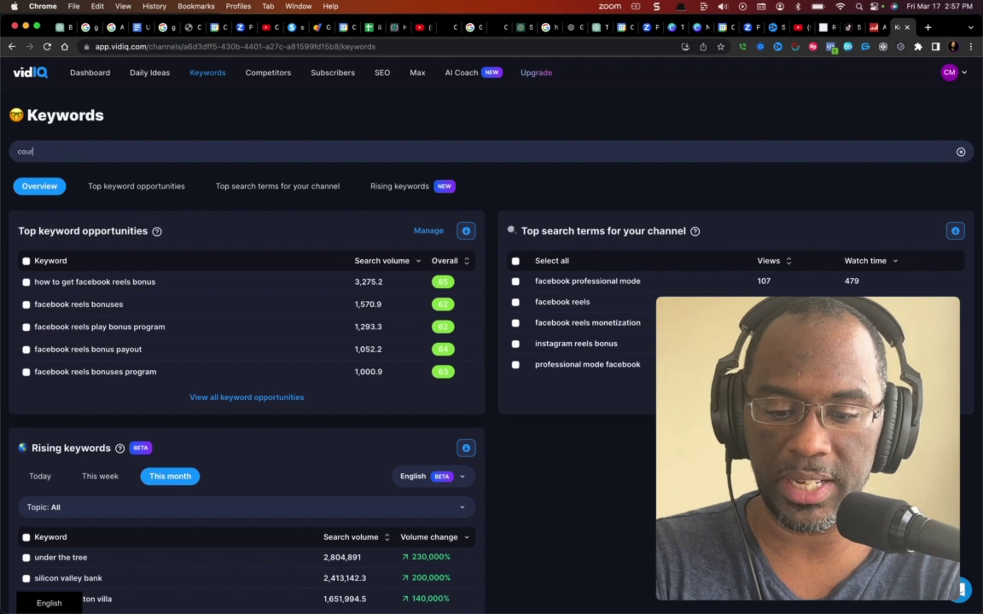
pyautogui.write('ey mcclain')
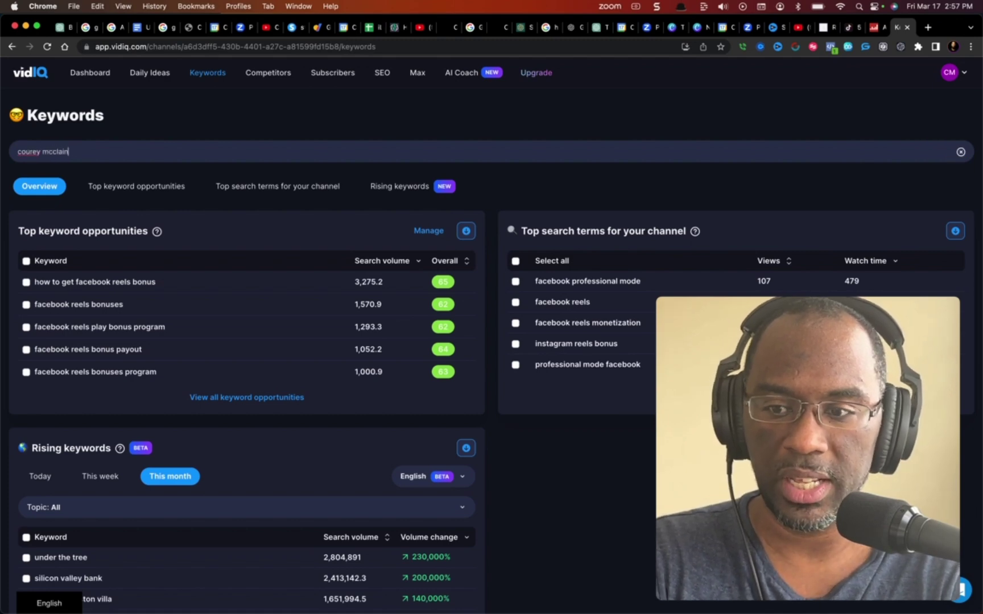
pyautogui.click(28, 153)
pyautogui.press('BackSpace')
pyautogui.press('Return')
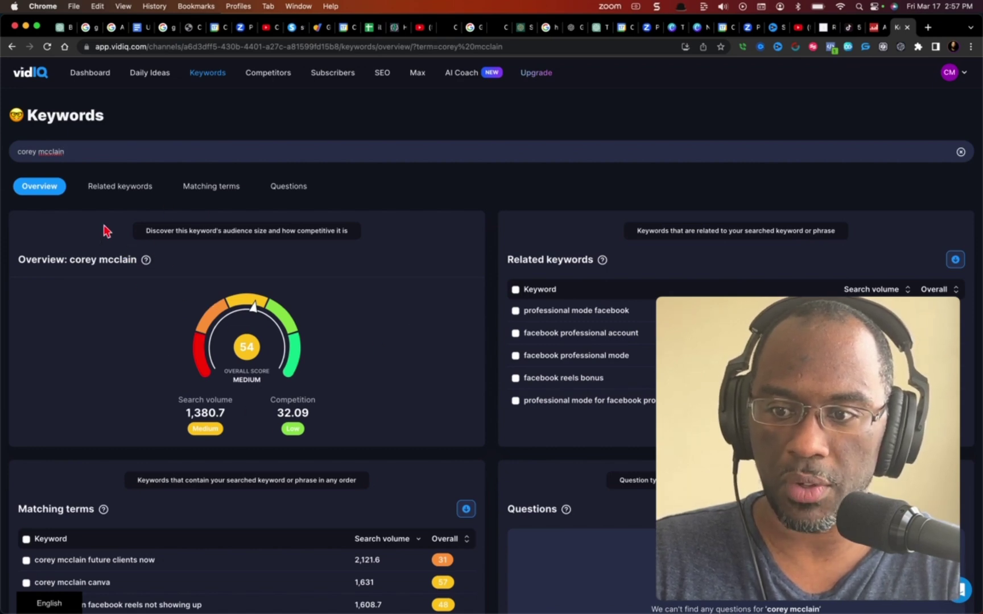
# Sort the related keywords by Overall score, select them all, and copy the 51 tags.
pyautogui.click(215, 191)
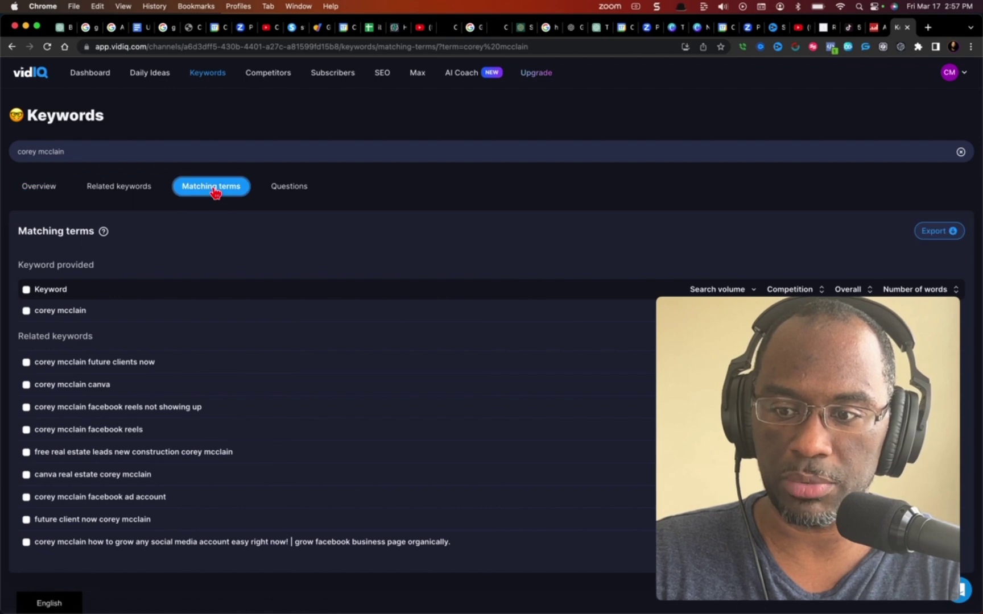
pyautogui.click(130, 190)
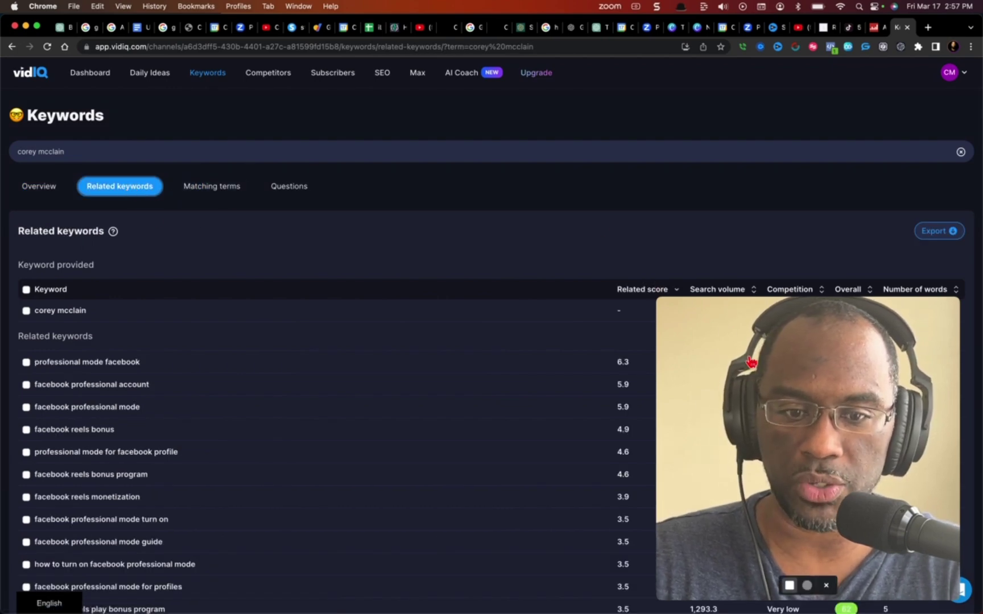
pyautogui.moveTo(750, 368); pyautogui.dragTo(370, 53)
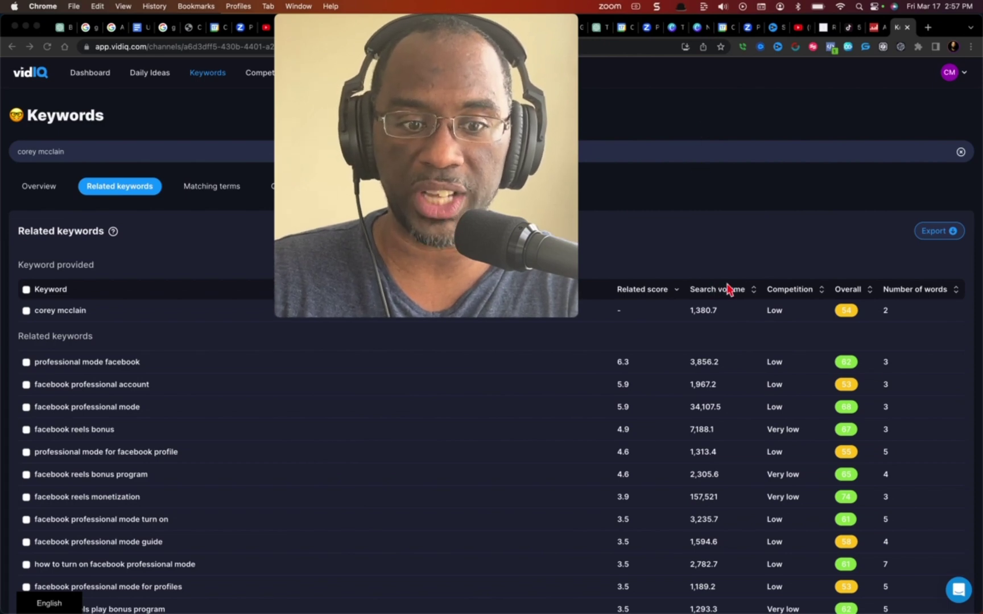
pyautogui.click(854, 291)
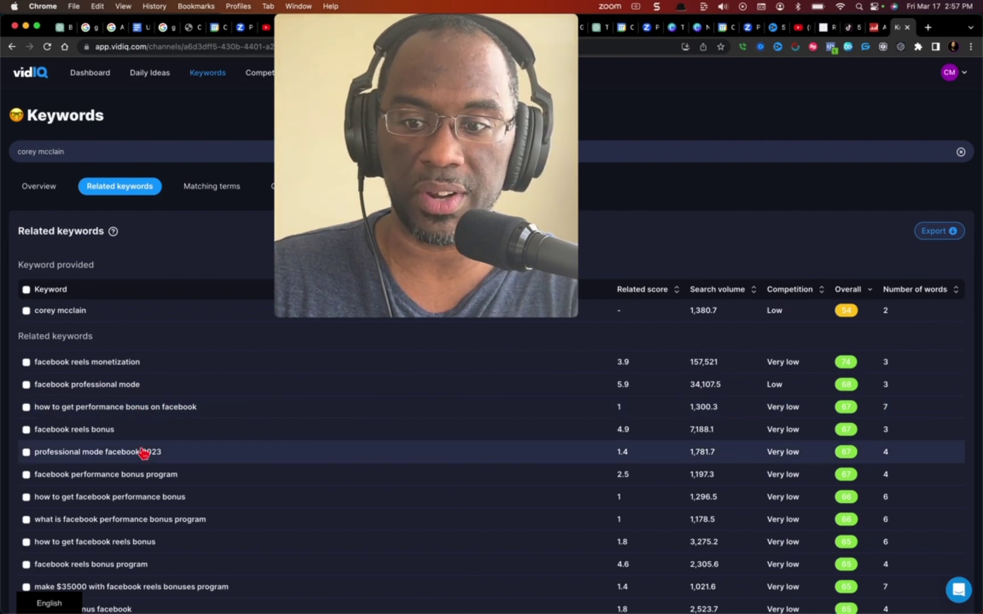
pyautogui.click(26, 290)
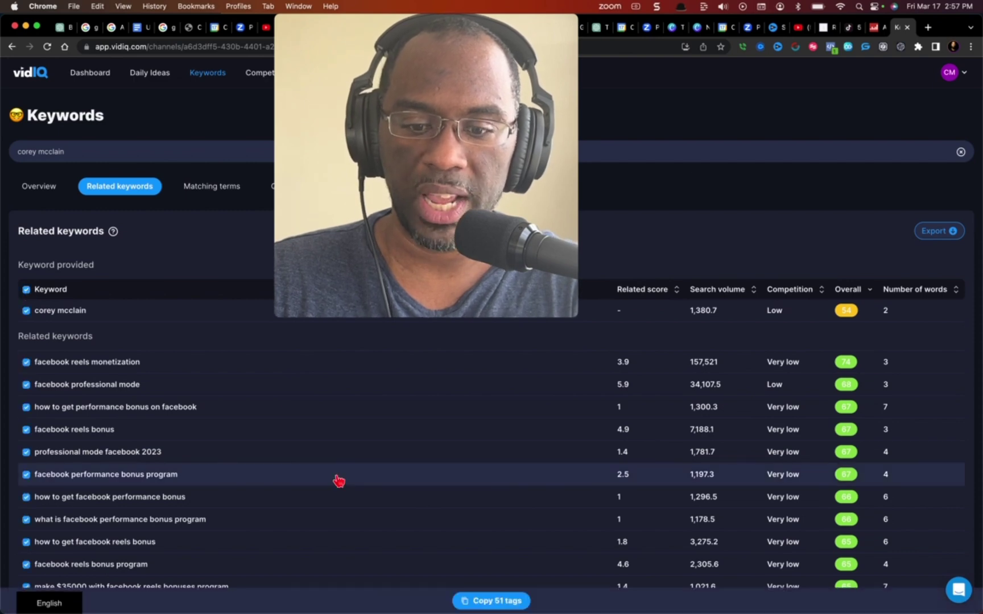
pyautogui.click(497, 601)
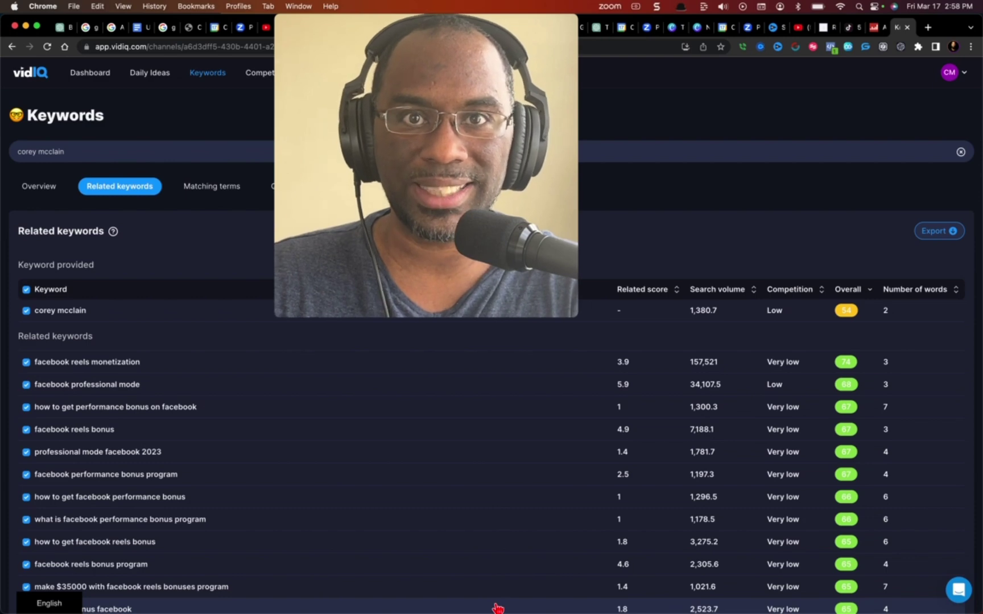
# In a new ChatGPT chat, dictate a prompt asking for possible niches and paste the keyword list.
pyautogui.click(59, 28)
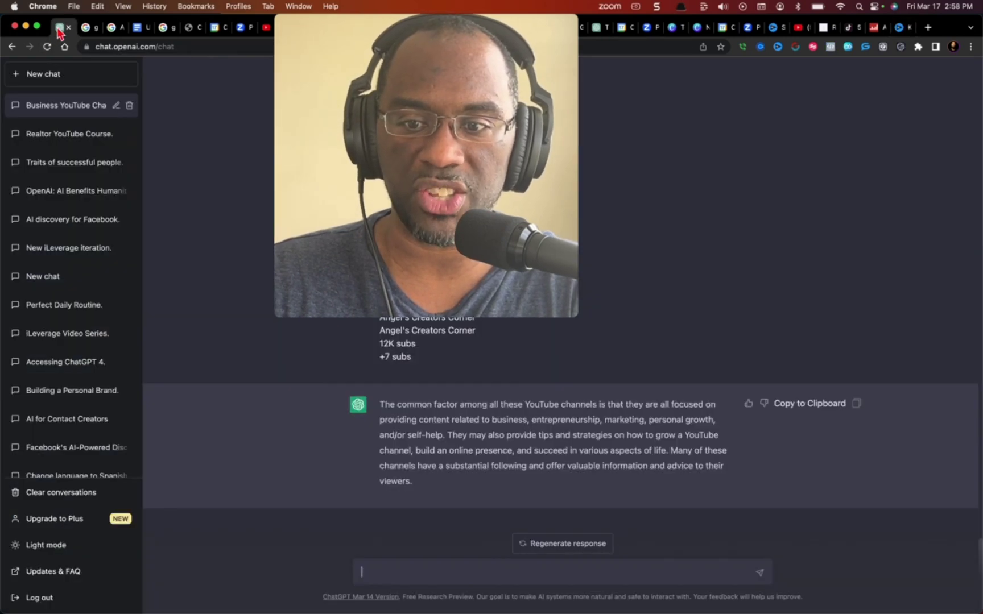
pyautogui.click(50, 74)
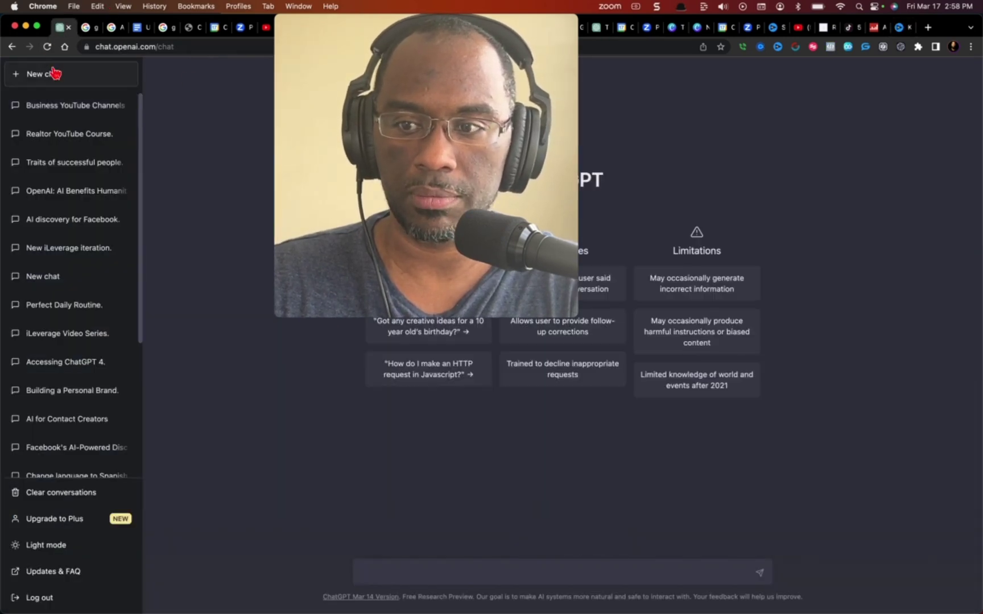
pyautogui.click(386, 571)
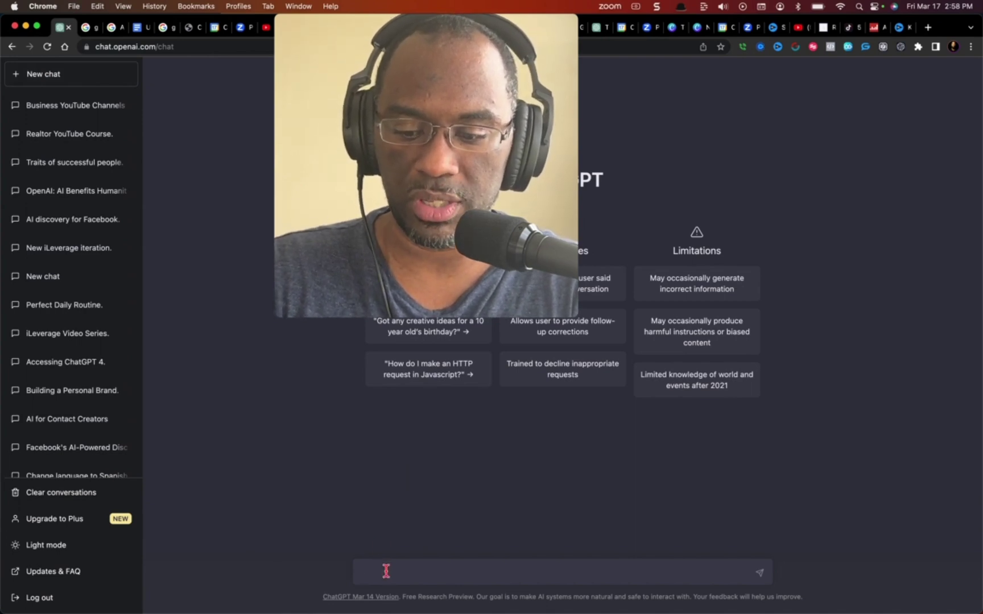
pyautogui.press('F5')
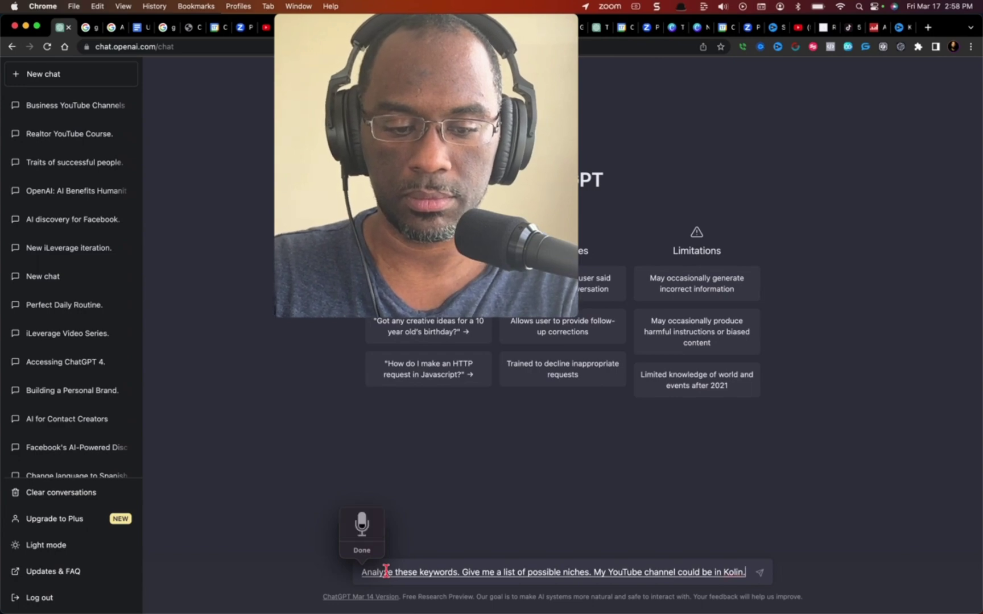
pyautogui.press('BackSpace')
pyautogui.press('BackSpace')
pyautogui.press('BackSpace')
pyautogui.press('BackSpace')
pyautogui.press('BackSpace')
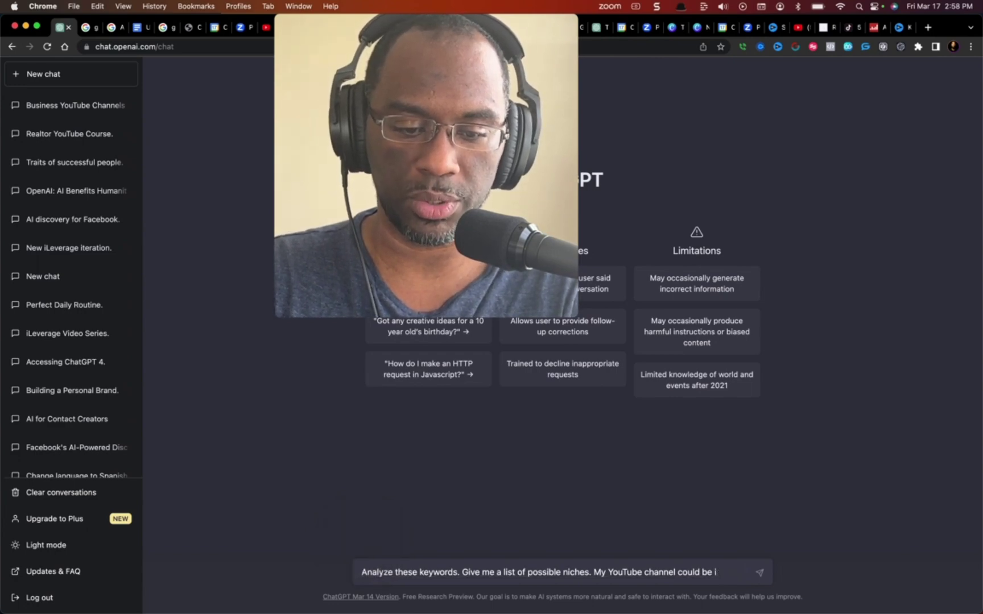
pyautogui.write('n:')
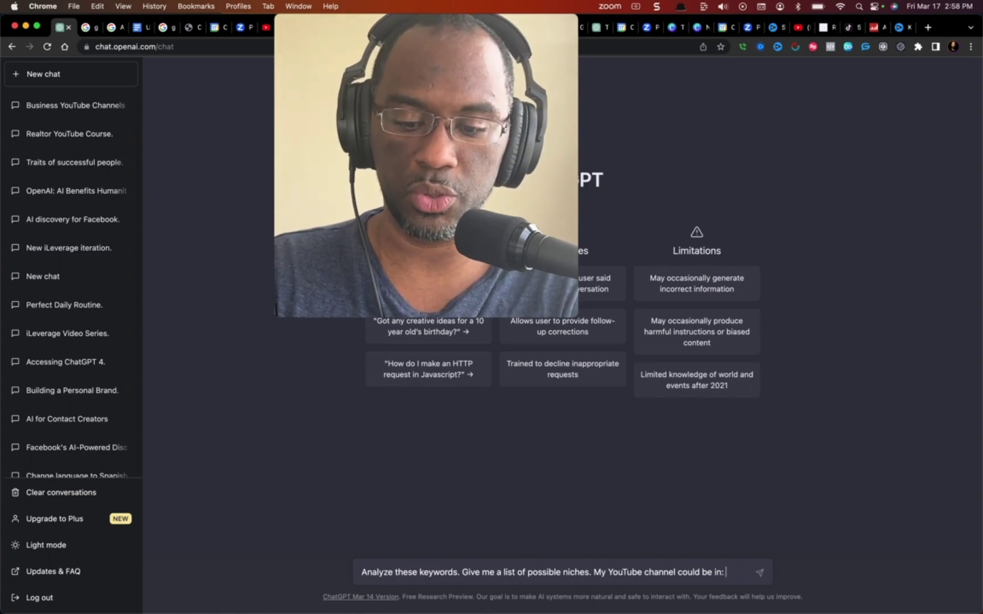
pyautogui.press('super+v')
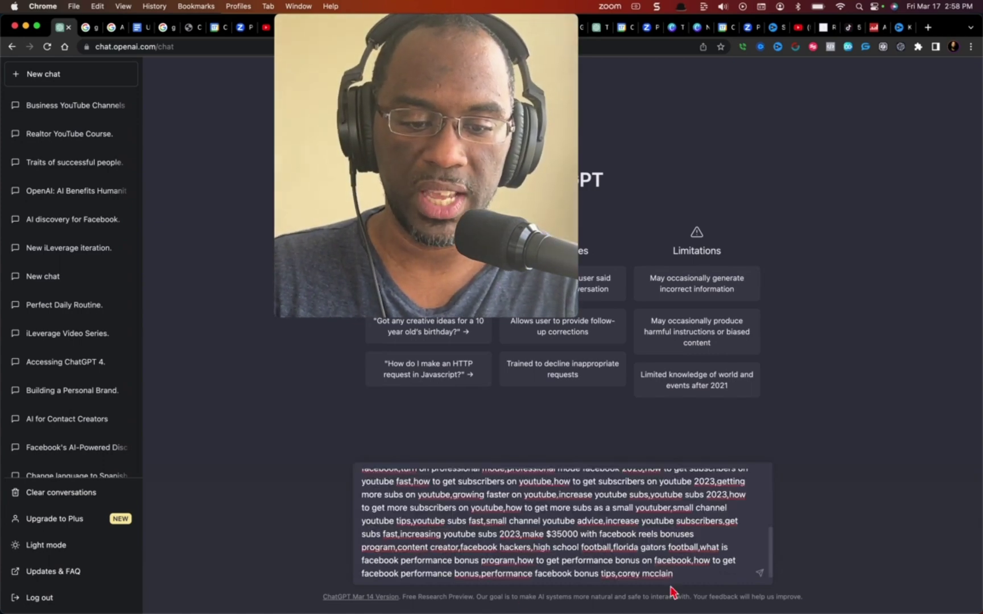
# Send the niche prompt, which fails to get an answer.
pyautogui.click(760, 574)
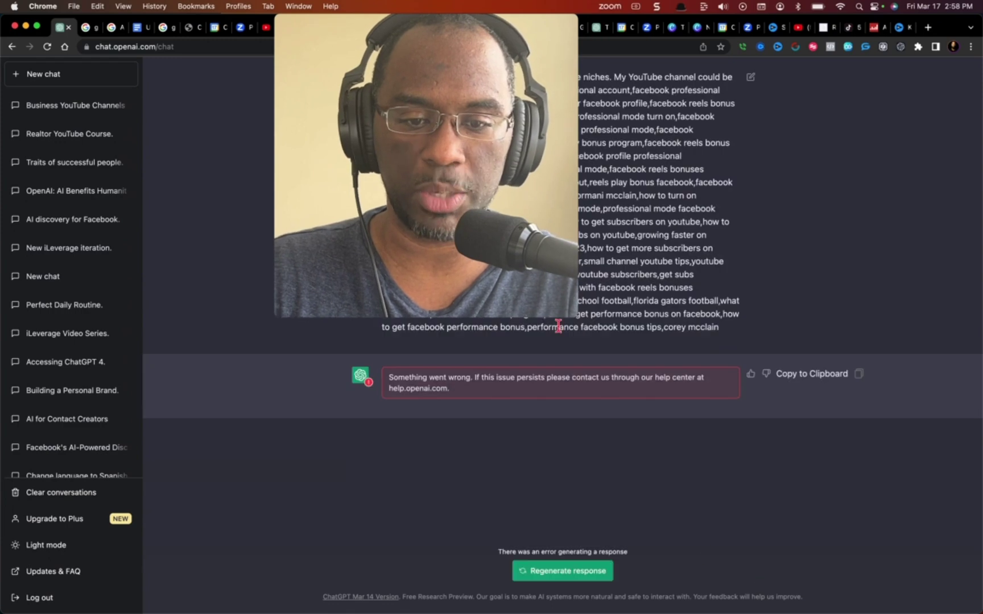
pyautogui.moveTo(418, 227); pyautogui.dragTo(767, 239)
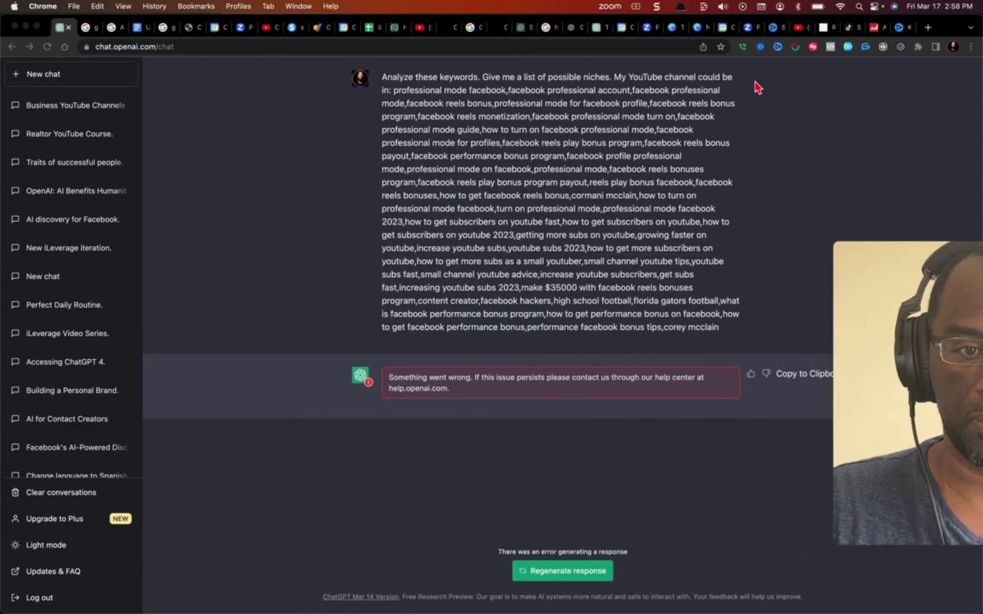
pyautogui.click(698, 110)
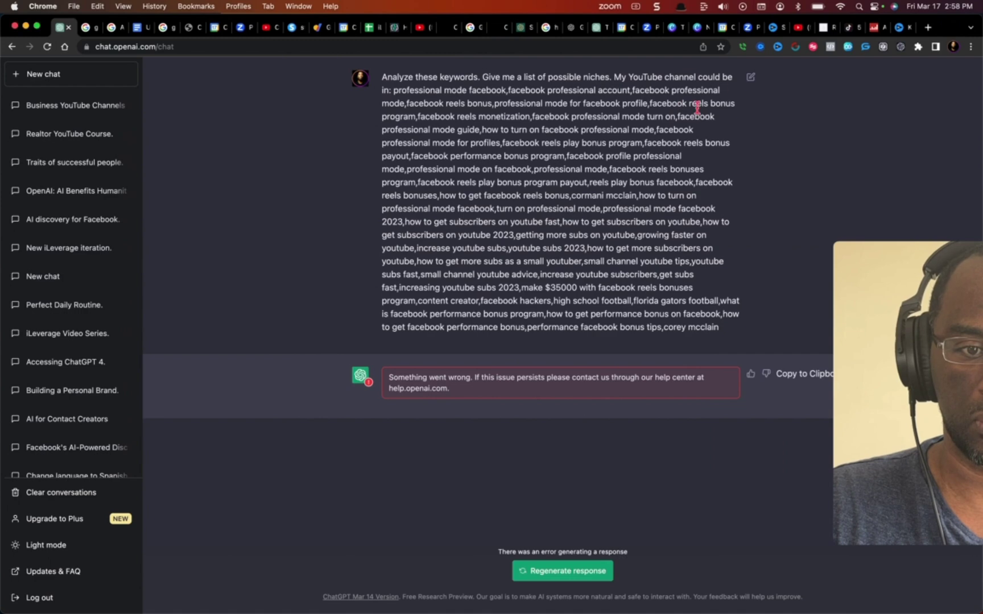
# Copy the failed prompt's text, reload ChatGPT, and paste it into the fresh message box.
pyautogui.click(751, 77)
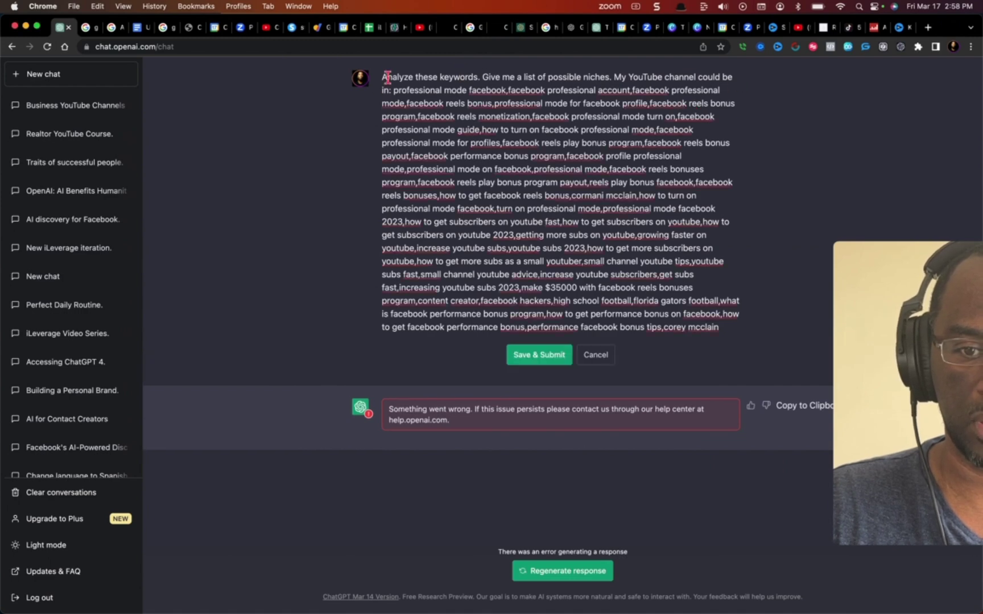
pyautogui.press('super+a')
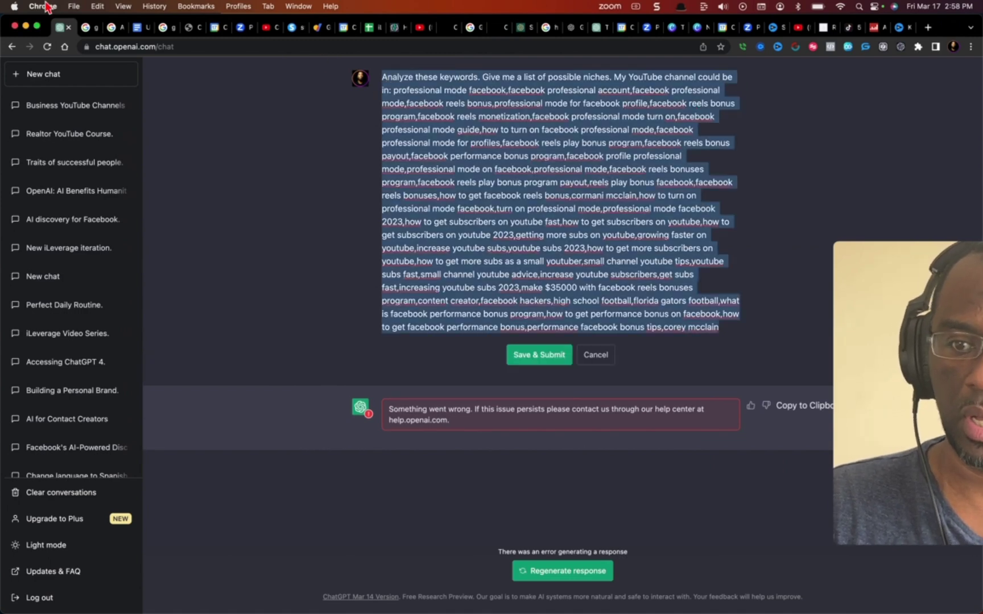
pyautogui.click(49, 48)
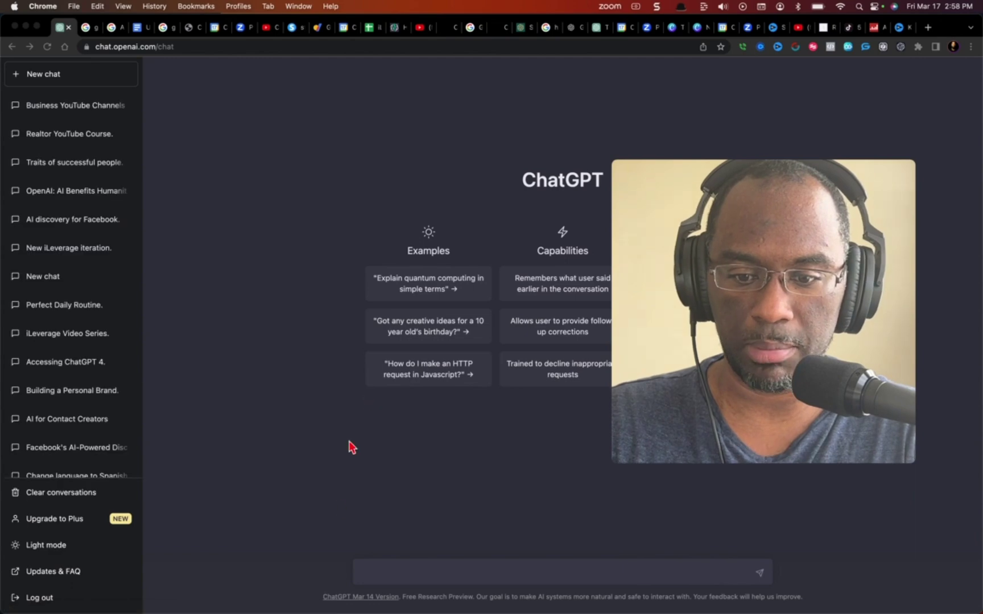
pyautogui.click(377, 579)
pyautogui.press('super+v')
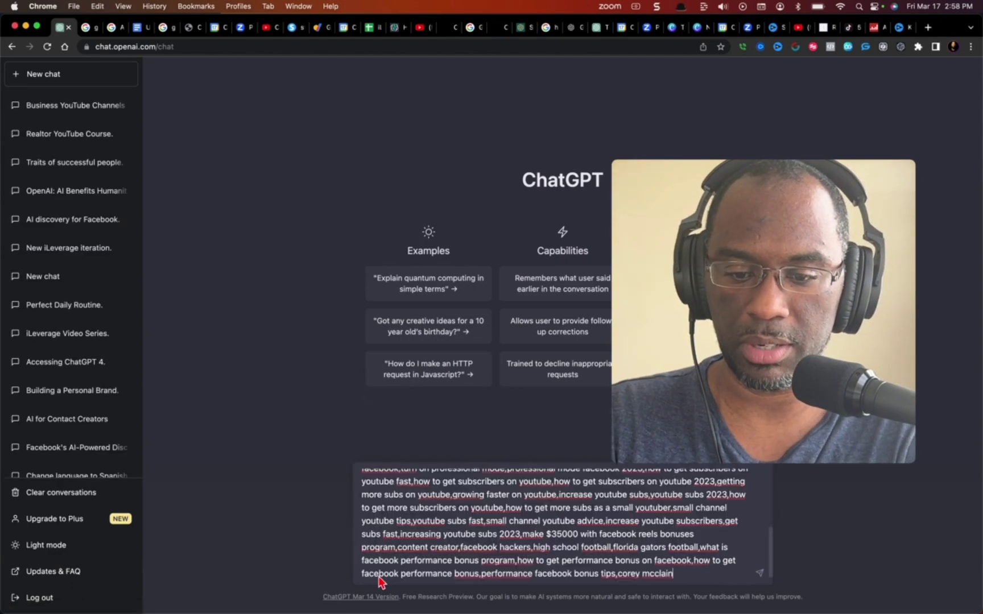
# Send the niche prompt and scroll through ChatGPT's nine suggested channel niches.
pyautogui.click(762, 574)
pyautogui.moveTo(762, 367); pyautogui.dragTo(760, 268)
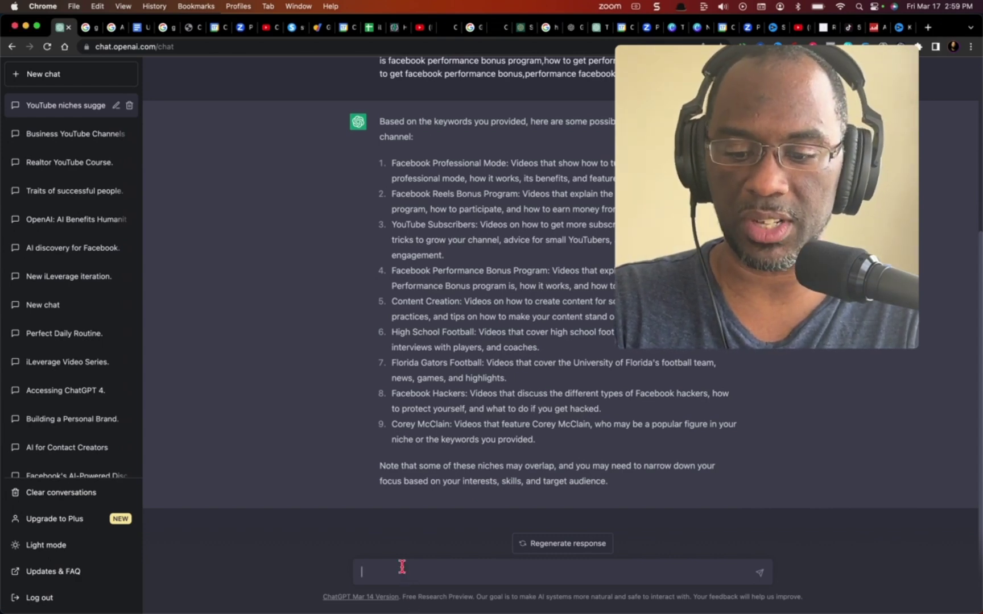
# Dictate and send the follow-up 'what do all of these topics have in common?'.
pyautogui.press('fn')
pyautogui.press('fn')
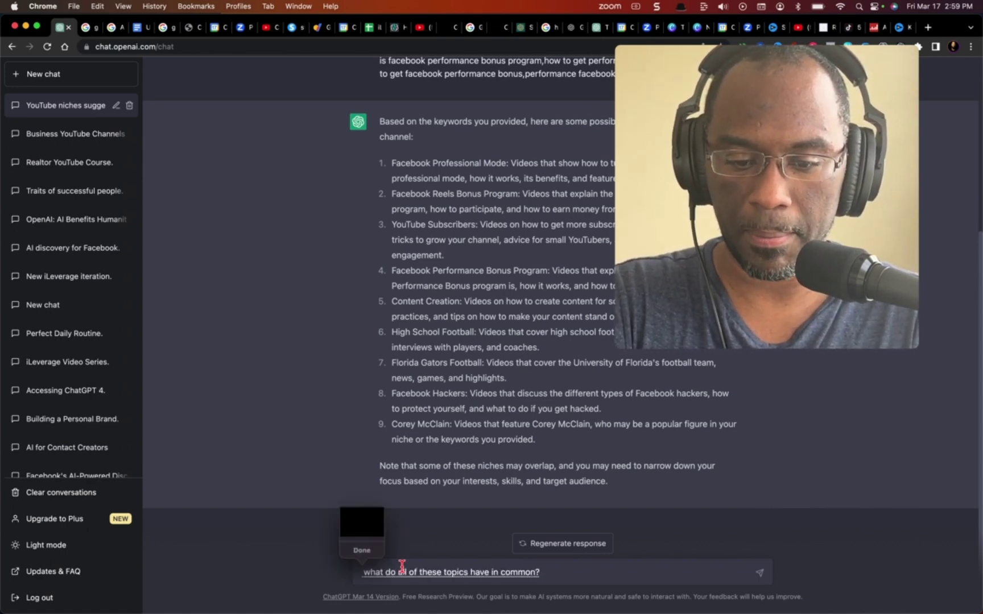
pyautogui.press('Return')
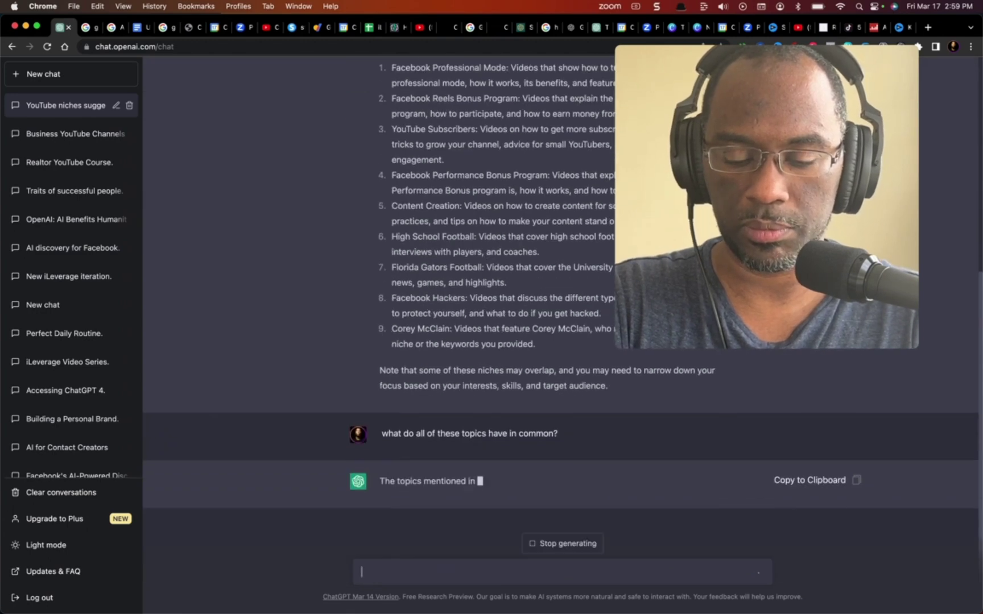